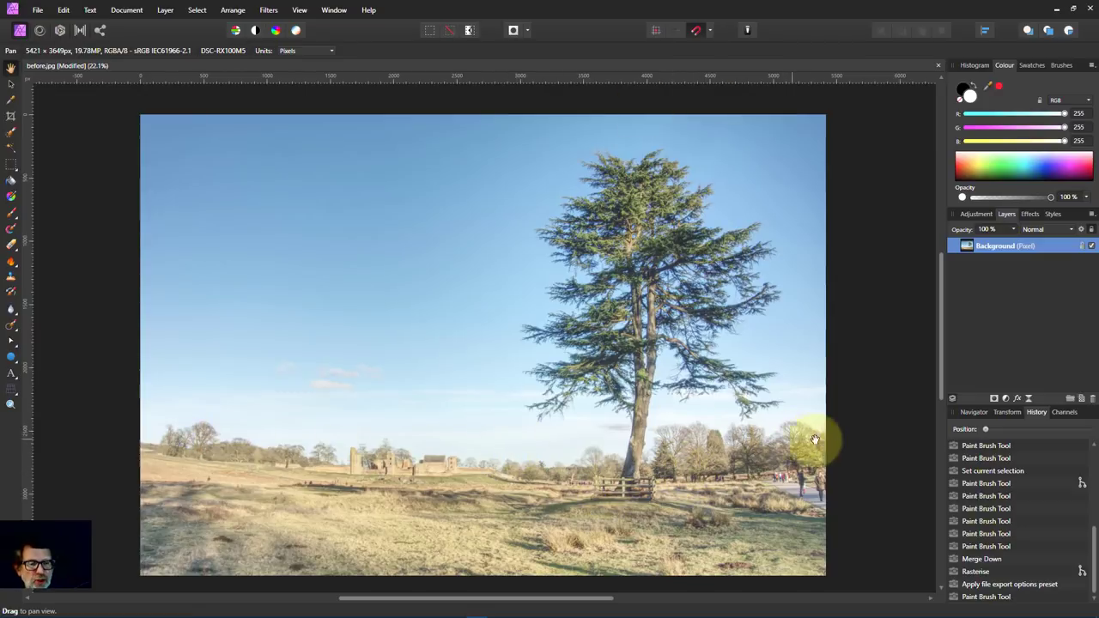
Add a Threshold adjustment at 81%, leaving only the bright band above the horizon white
left_click(671, 314)
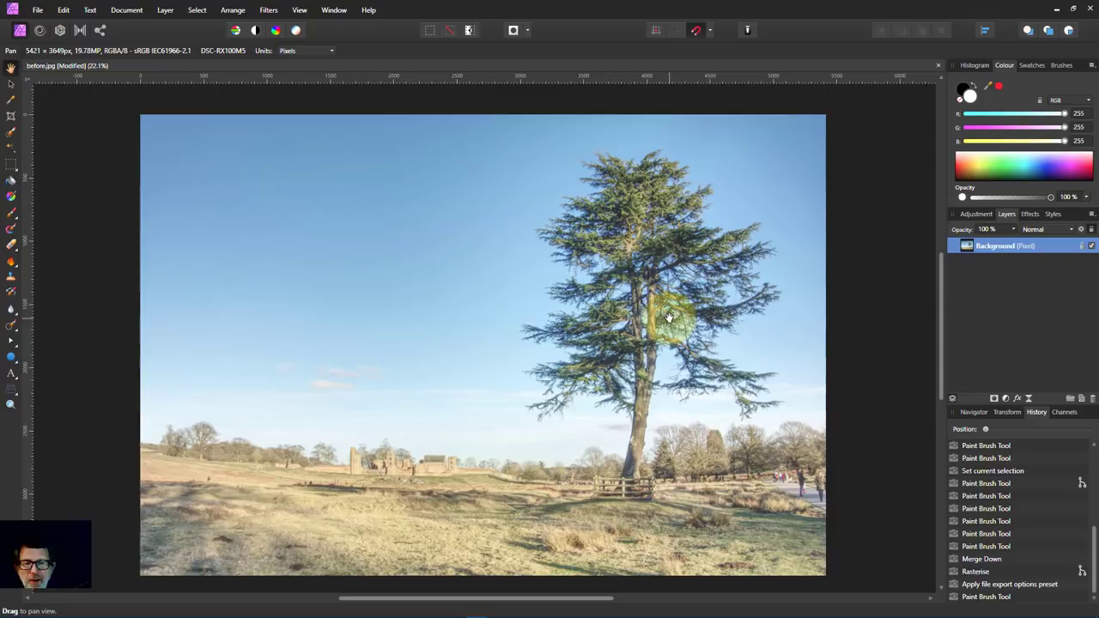
left_click_drag(669, 318, 654, 307)
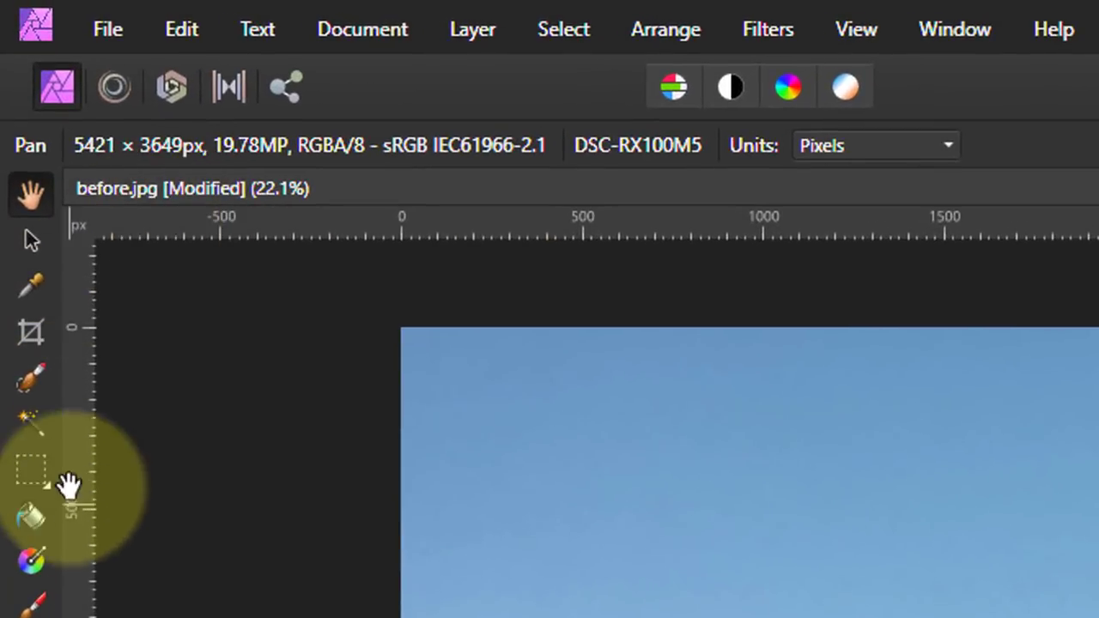
left_click(33, 379)
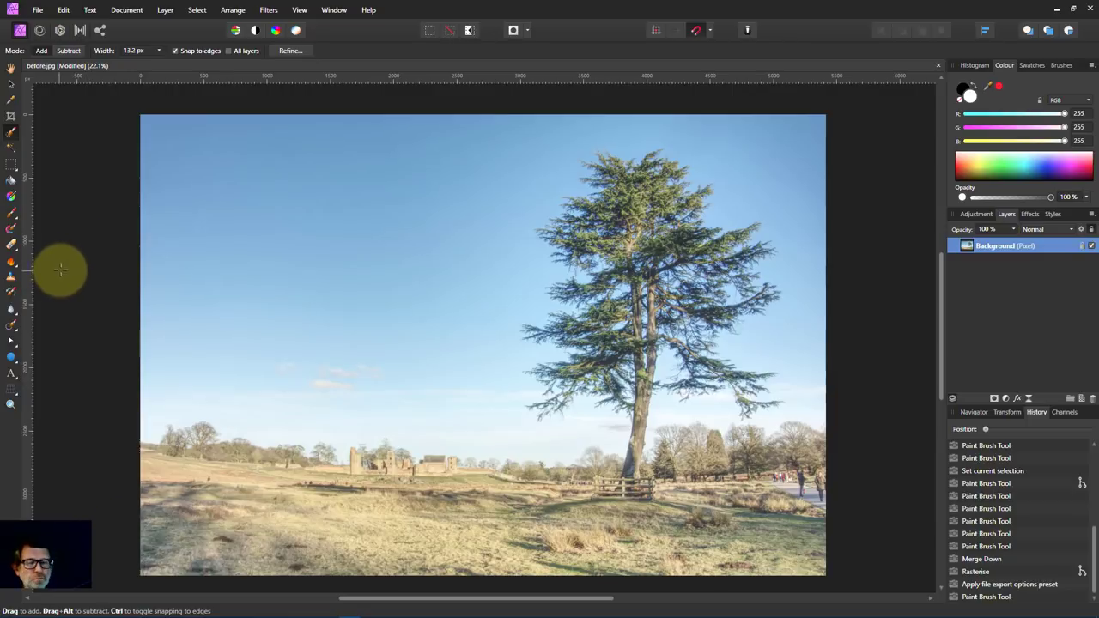
left_click(10, 67)
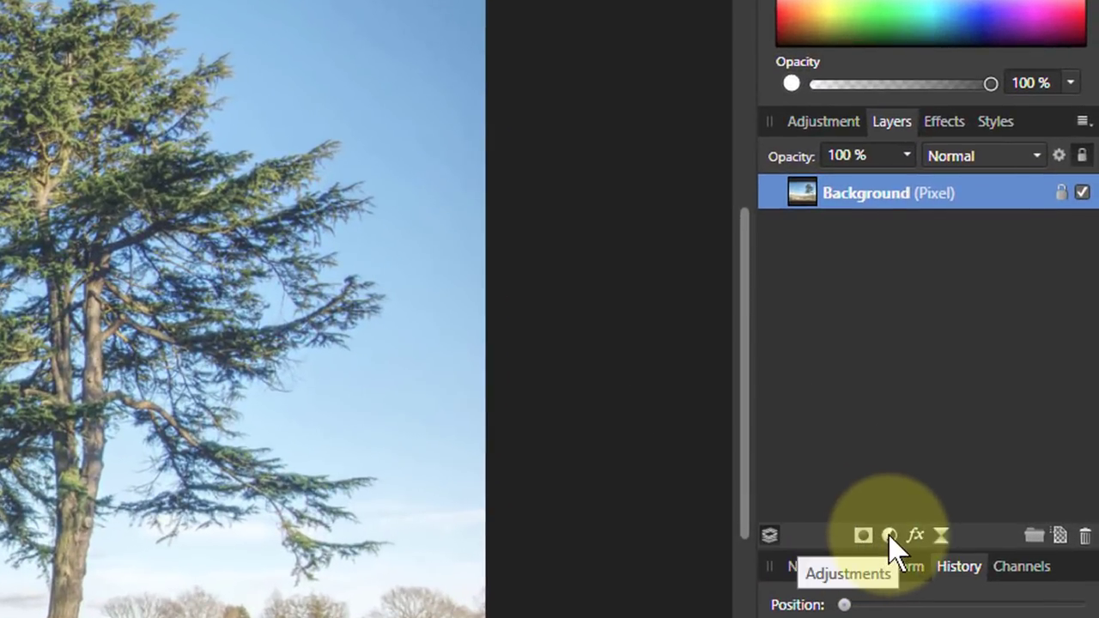
left_click(890, 536)
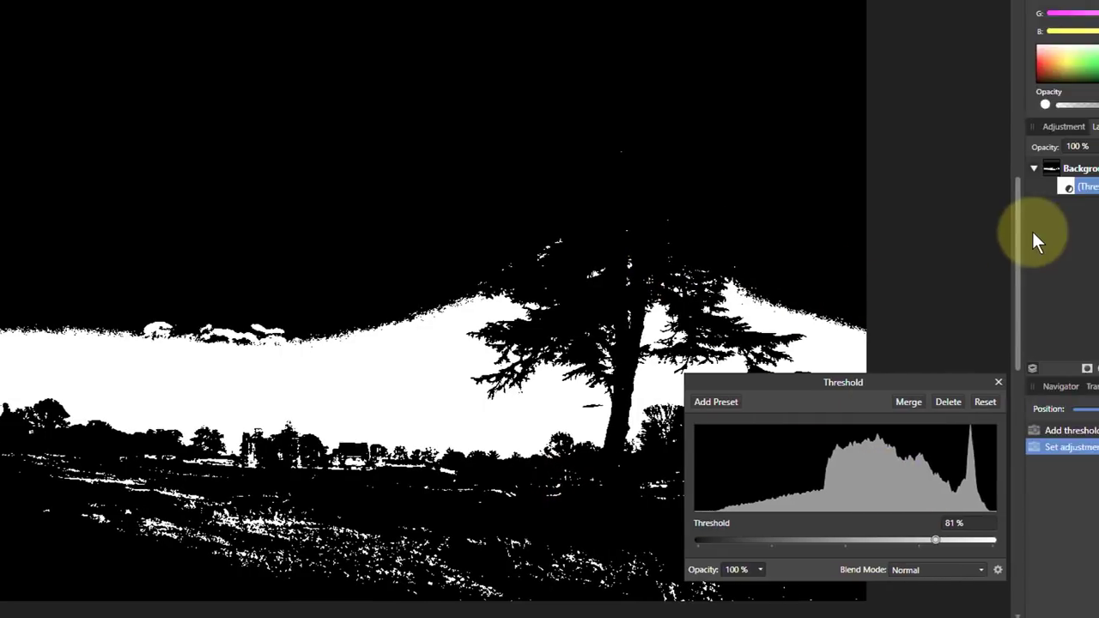
Merge the 81% result into a hidden pixel layer, then lower the Threshold to 59%
right_click(1053, 168)
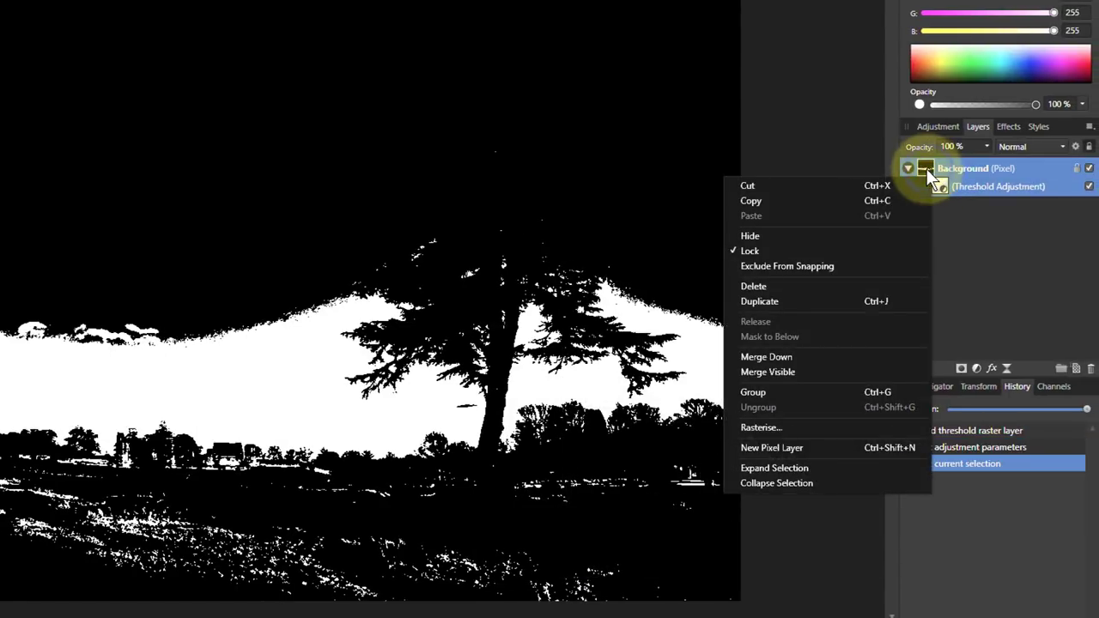
left_click(766, 372)
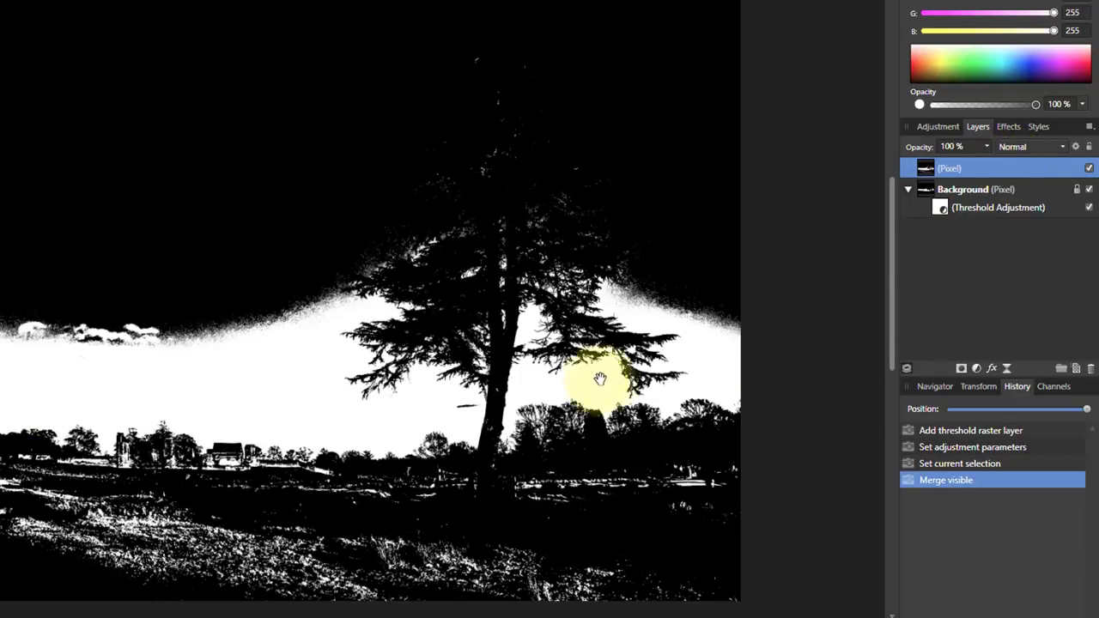
left_click(1089, 168)
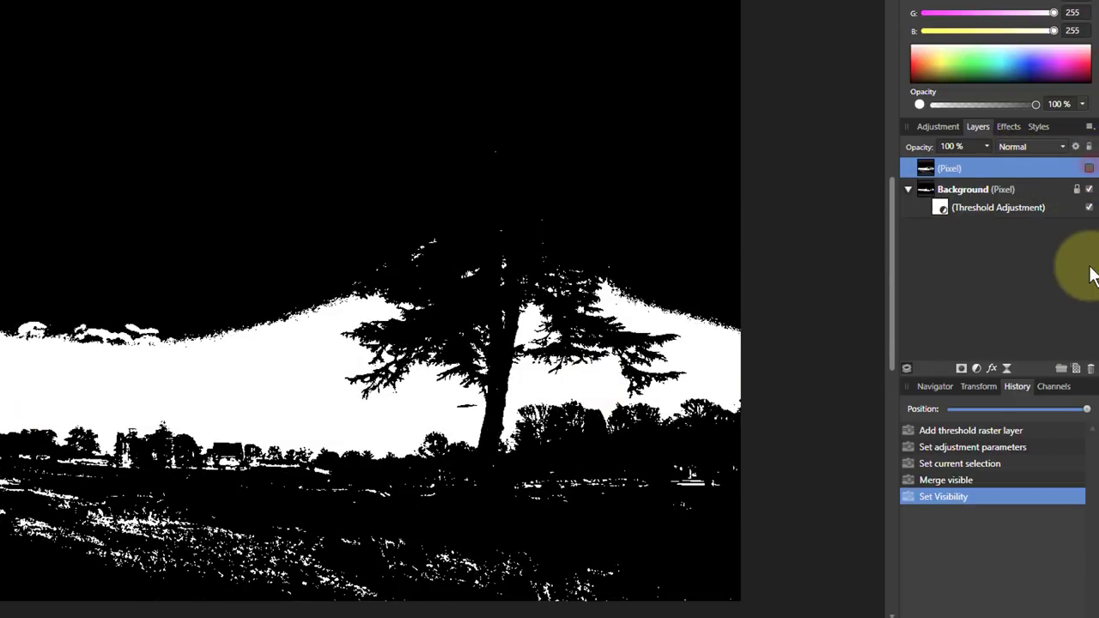
left_click(927, 188)
double_click(939, 208)
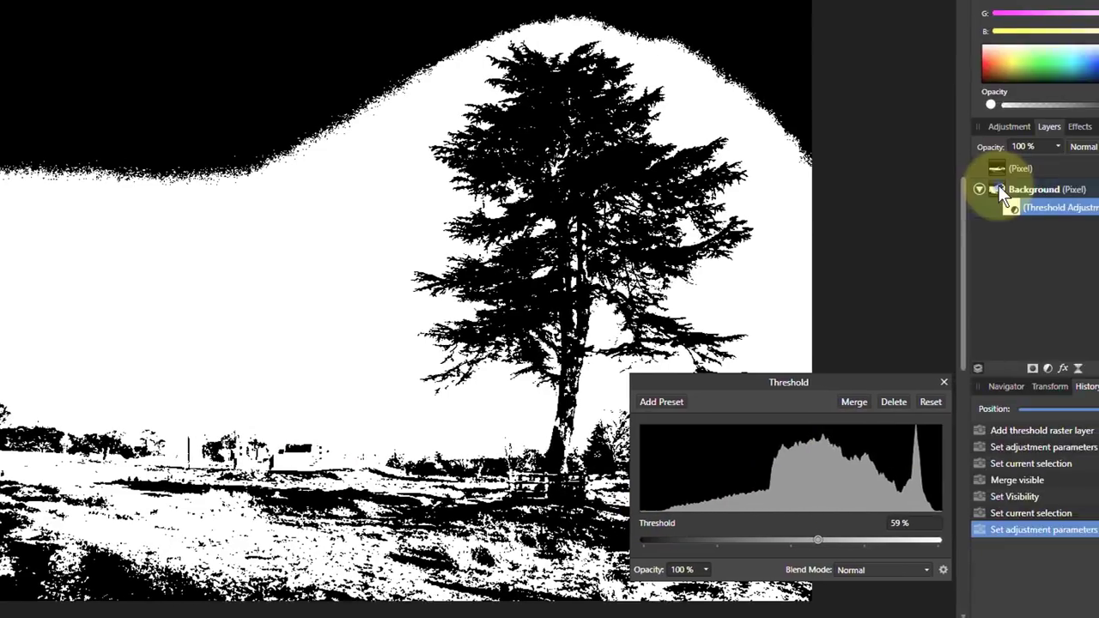
Merge the 59% threshold into a second pixel layer and compare, leaving both snapshots visible
right_click(928, 189)
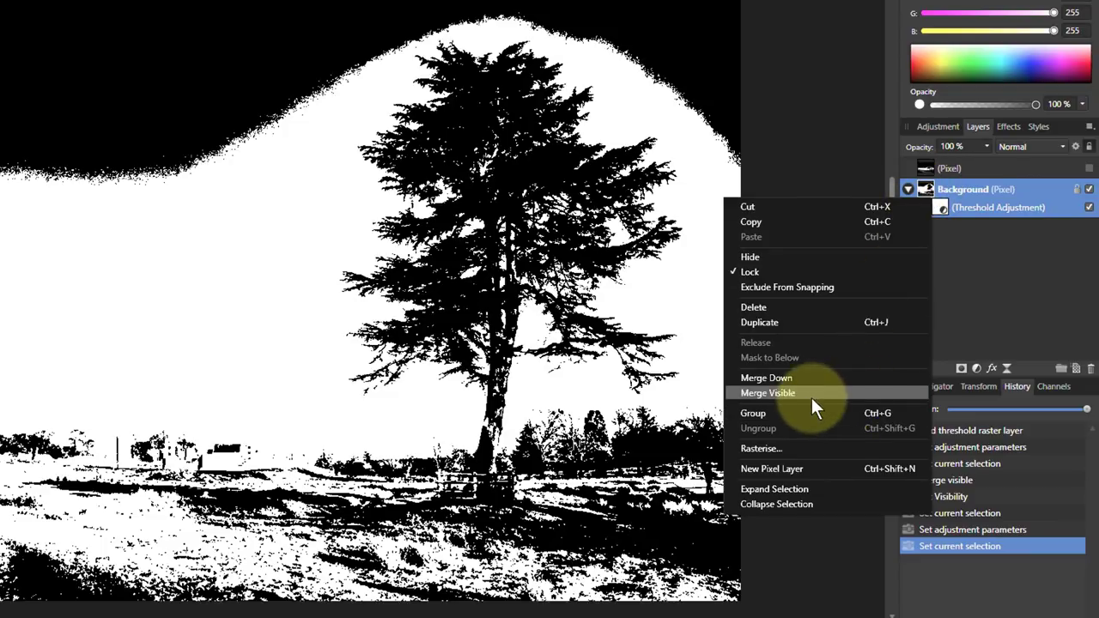
left_click(851, 392)
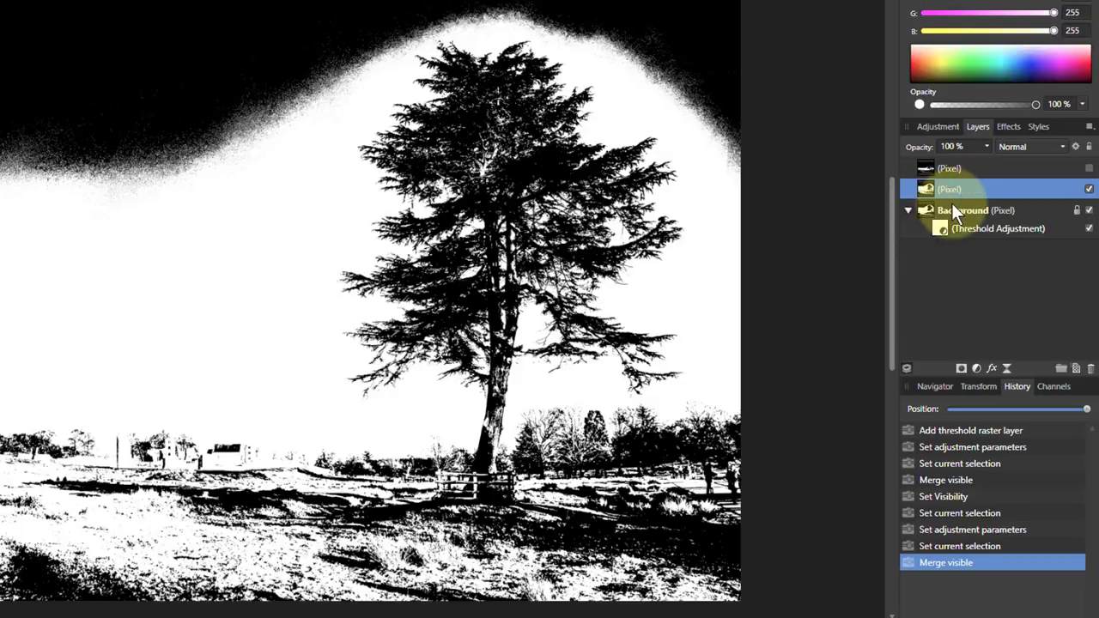
left_click(1089, 169)
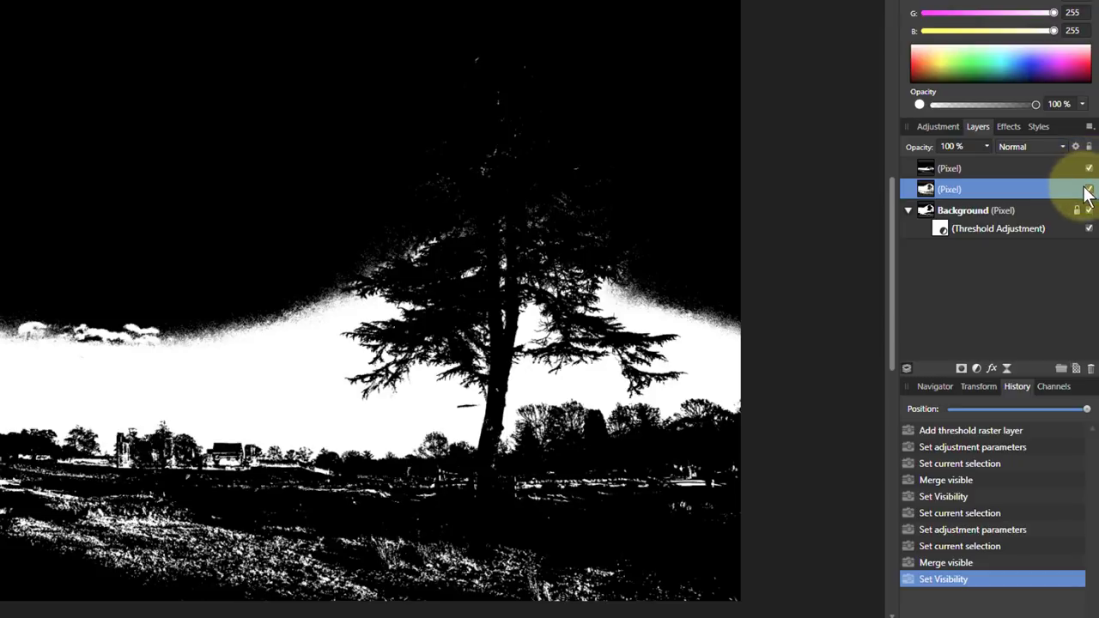
left_click(1088, 190)
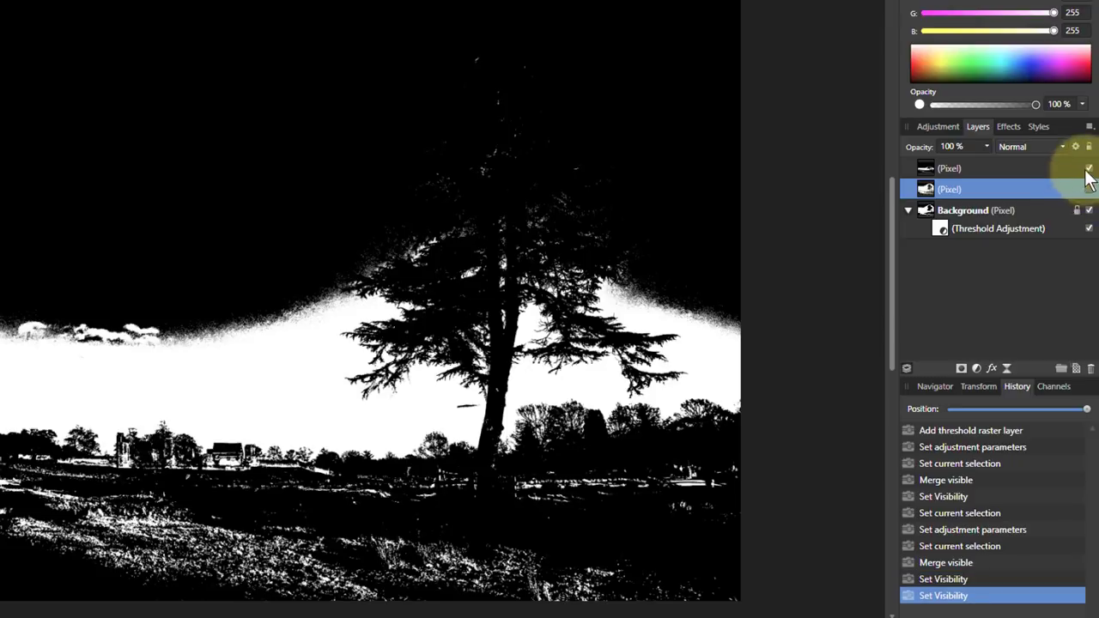
left_click(1089, 169)
left_click(1089, 189)
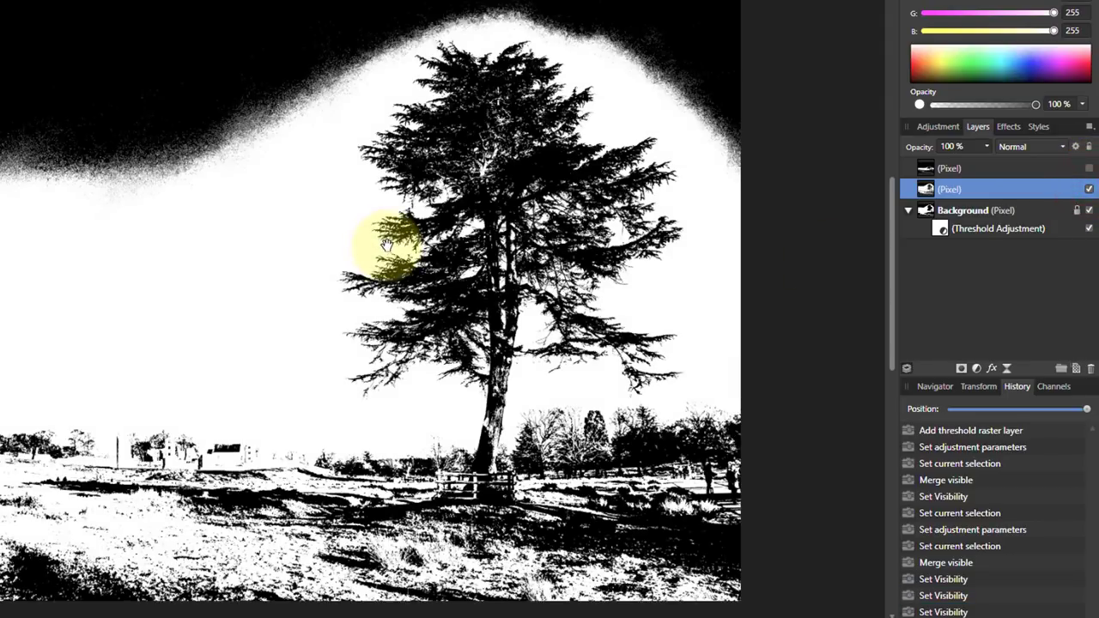
left_click(936, 169)
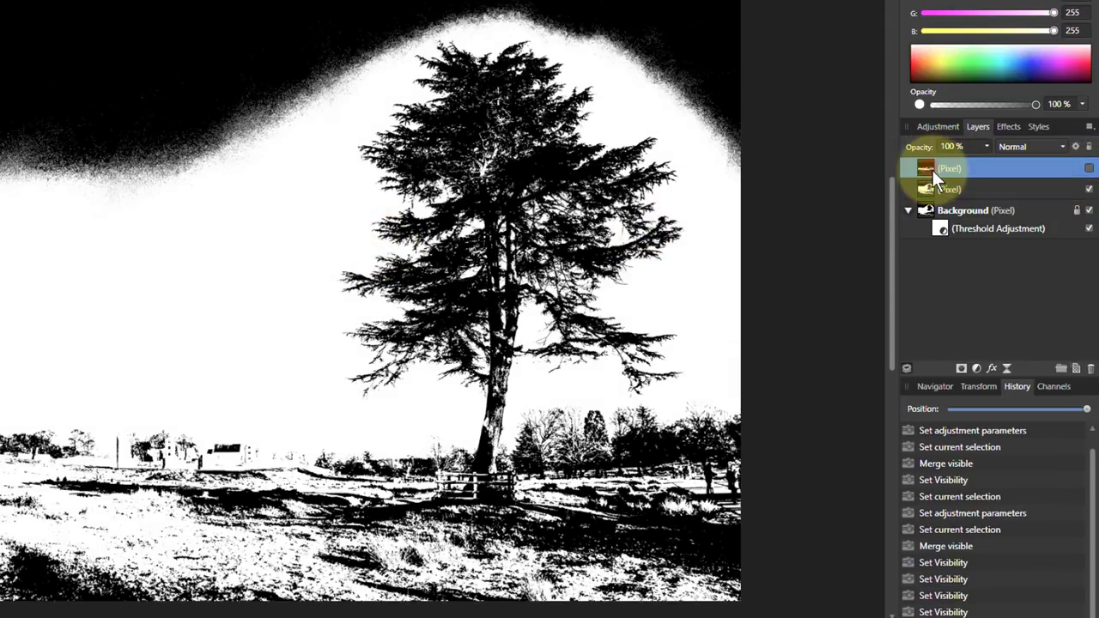
left_click(1089, 169)
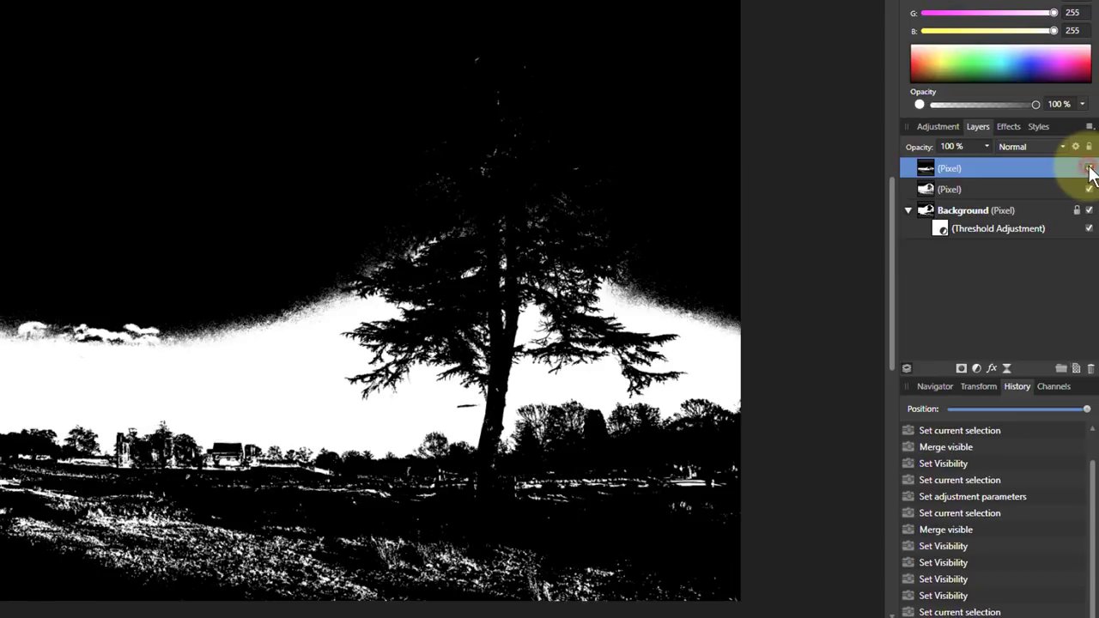
Set the top pixel layer to Darken blend mode and paint white across the left sky with an enlarged brush
left_click(1008, 148)
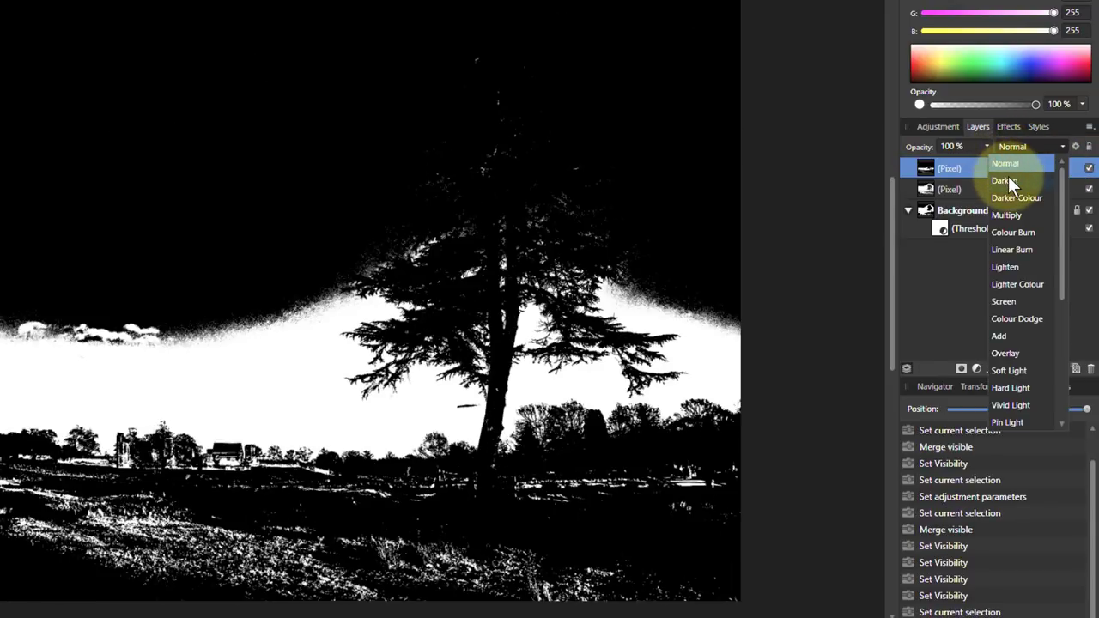
left_click(1006, 181)
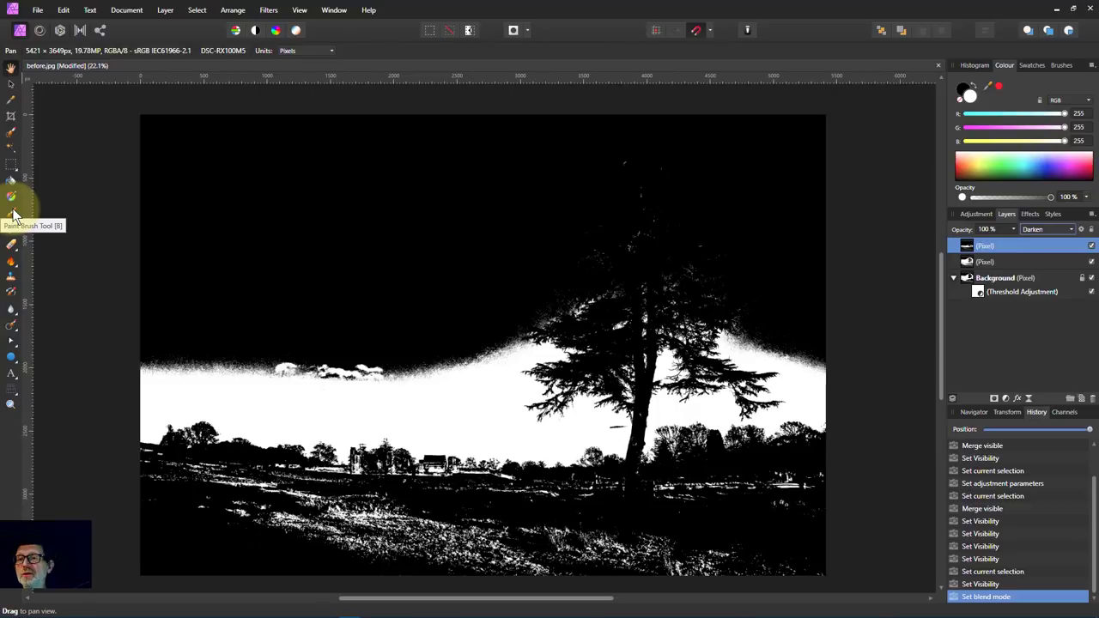
left_click(12, 213)
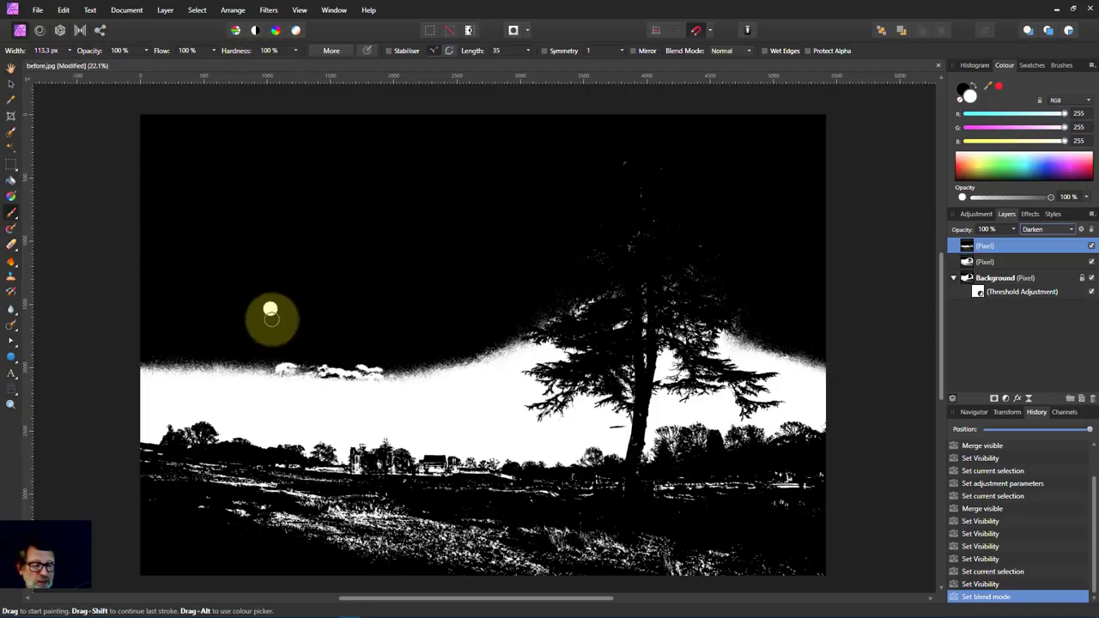
mouse_move(235, 310)
left_mouse_down()
mouse_move(225, 286)
mouse_move(221, 295)
left_mouse_up()
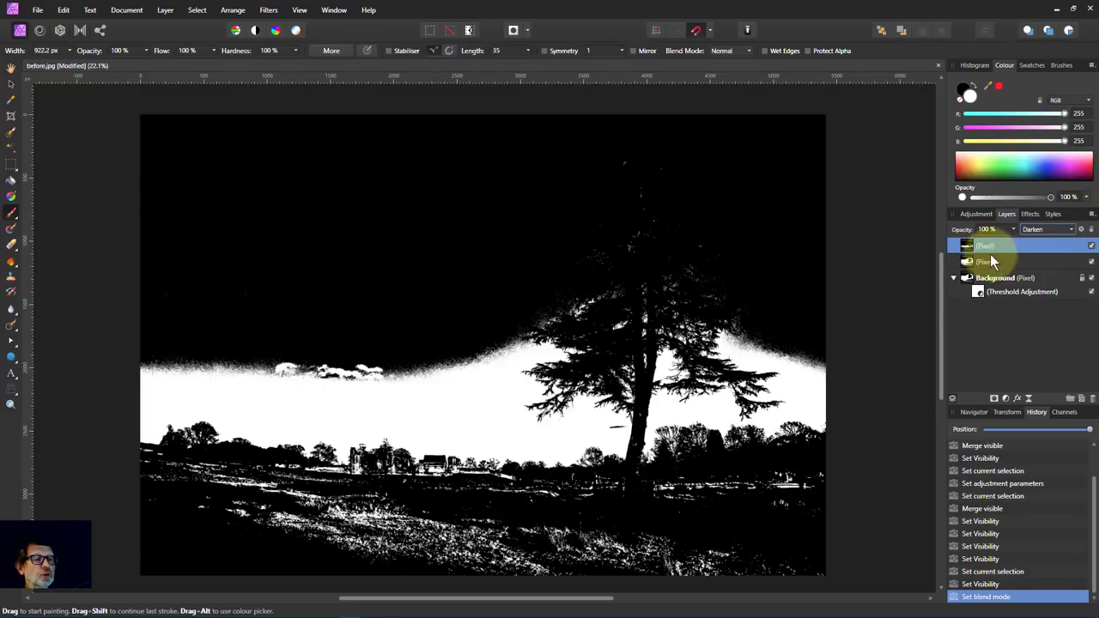
mouse_move(416, 348)
left_mouse_down()
mouse_move(143, 341)
mouse_move(431, 340)
mouse_move(581, 303)
mouse_move(704, 307)
mouse_move(801, 334)
mouse_move(822, 328)
mouse_move(811, 267)
mouse_move(163, 264)
mouse_move(211, 219)
mouse_move(762, 217)
mouse_move(870, 205)
mouse_move(541, 175)
mouse_move(733, 175)
mouse_move(550, 118)
mouse_move(716, 132)
mouse_move(621, 165)
mouse_move(463, 476)
mouse_move(608, 277)
mouse_move(597, 191)
mouse_move(460, 215)
mouse_move(295, 268)
mouse_move(441, 246)
left_mouse_up()
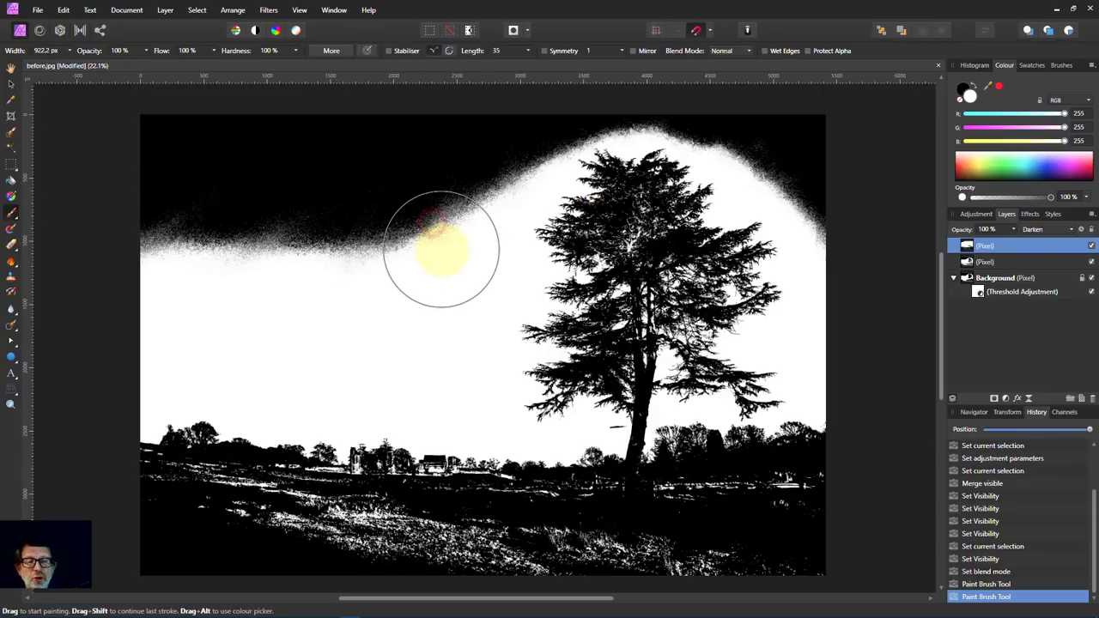
left_click(1092, 246)
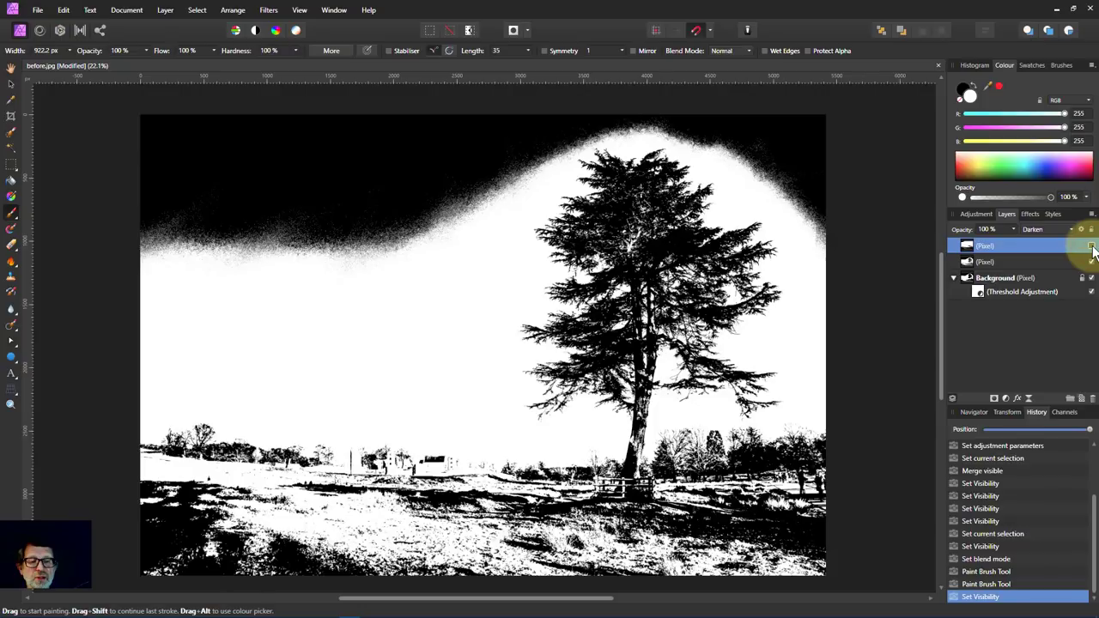
left_click(1091, 246)
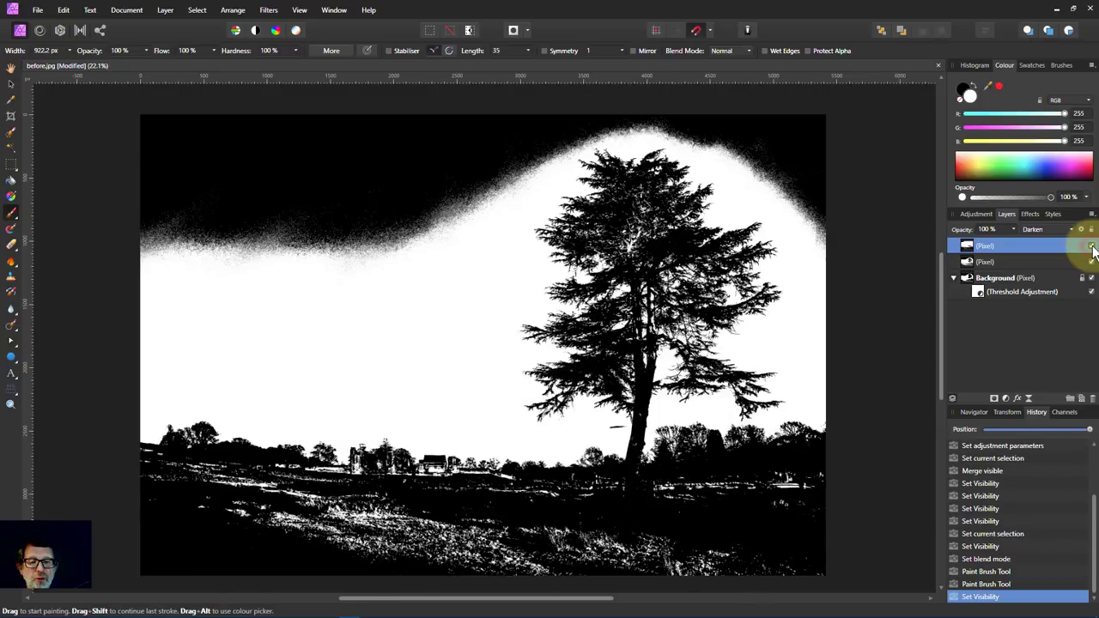
Paint all remaining black sky white on the threshold layers, undoing one stray stroke
left_click(968, 260)
mouse_move(822, 189)
left_mouse_down()
mouse_move(789, 170)
mouse_move(805, 168)
mouse_move(841, 196)
mouse_move(814, 147)
mouse_move(772, 119)
mouse_move(668, 87)
mouse_move(548, 102)
mouse_move(482, 159)
mouse_move(535, 129)
mouse_move(491, 159)
mouse_move(582, 157)
left_mouse_up()
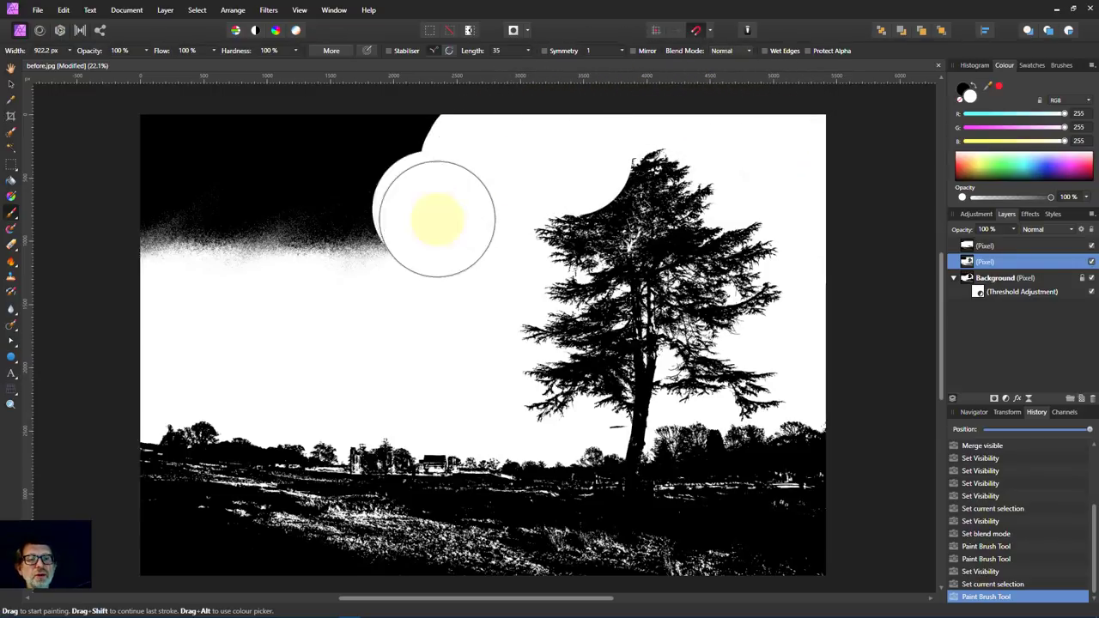
key("ctrl+z")
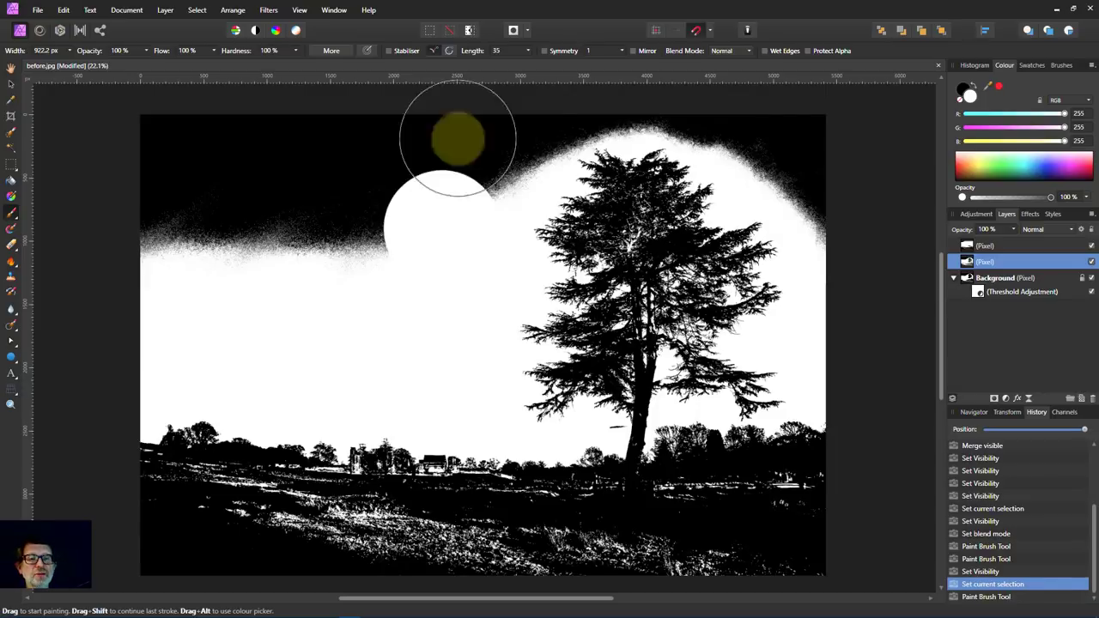
mouse_move(793, 142)
left_mouse_down()
mouse_move(756, 105)
mouse_move(702, 97)
left_mouse_up()
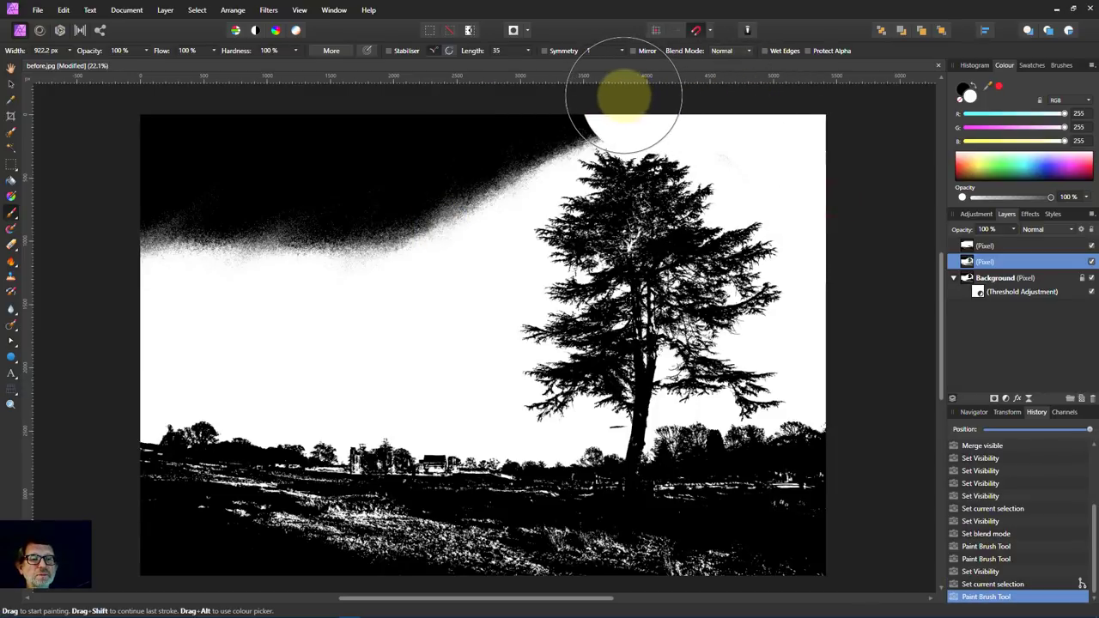
mouse_move(624, 95)
left_mouse_down()
mouse_move(559, 103)
mouse_move(504, 140)
mouse_move(446, 201)
mouse_move(511, 159)
left_mouse_up()
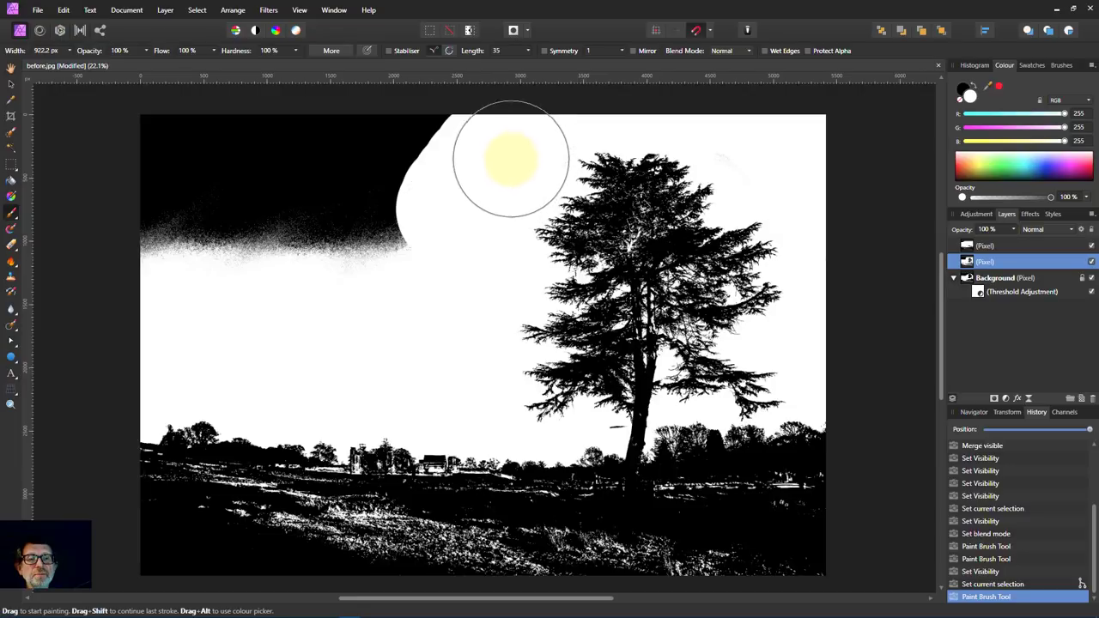
mouse_move(443, 190)
left_mouse_down()
mouse_move(189, 214)
mouse_move(255, 146)
mouse_move(444, 138)
mouse_move(556, 78)
mouse_move(810, 128)
mouse_move(753, 129)
left_mouse_up()
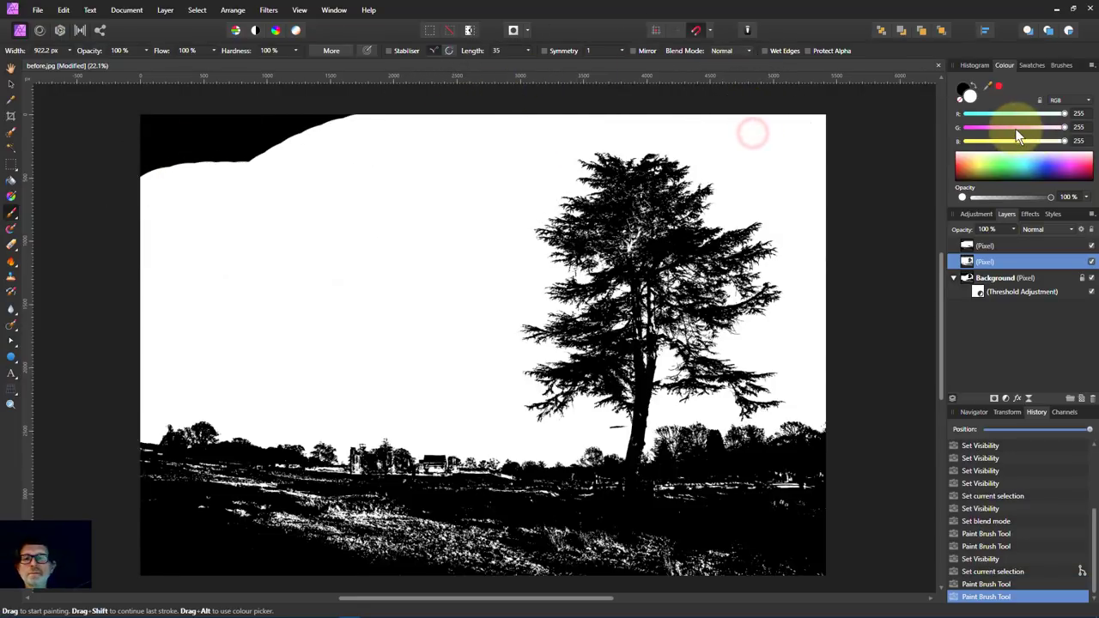
left_click_drag(369, 116, 179, 128)
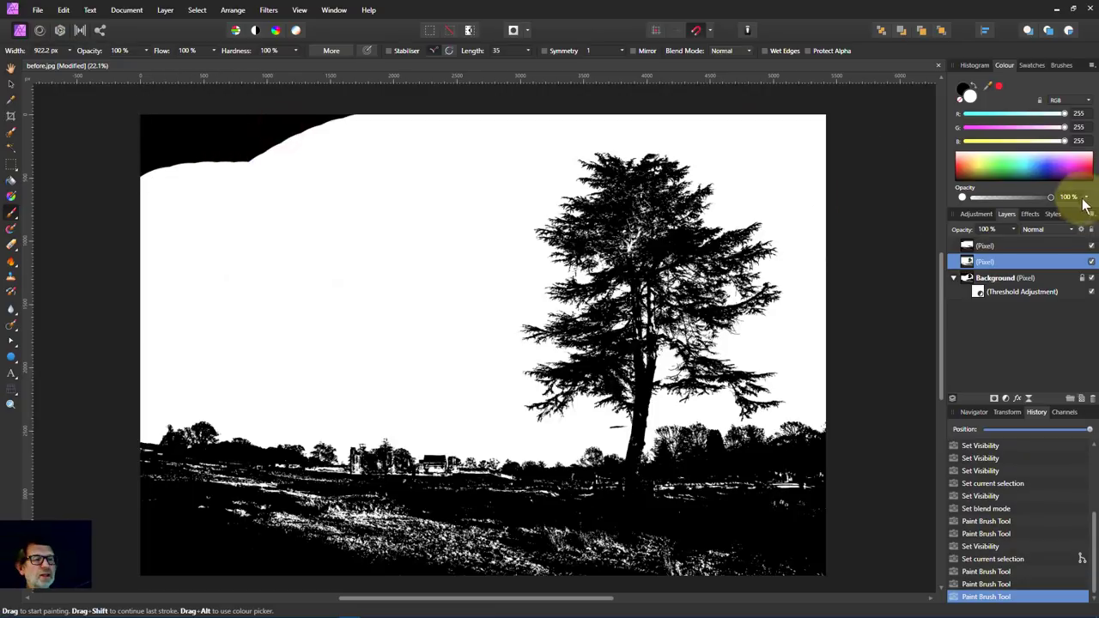
left_click(982, 262)
left_click(978, 247)
mouse_move(363, 201)
left_mouse_down()
mouse_move(295, 143)
mouse_move(338, 133)
mouse_move(113, 134)
left_mouse_up()
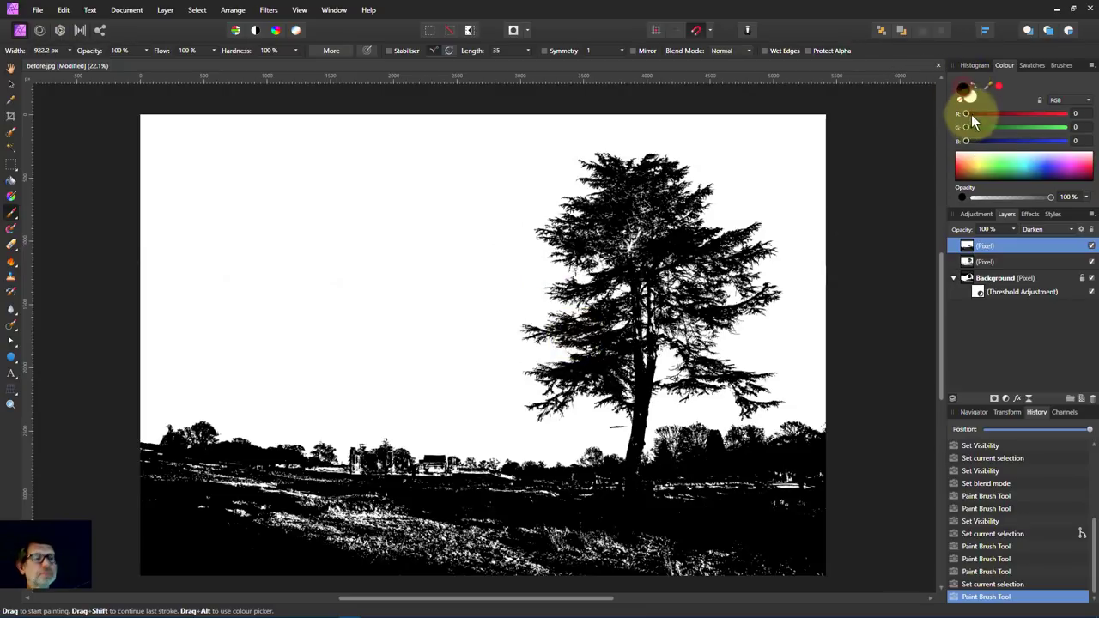
Paint the lower foreground and far-left treeline black on the Darken layer, using a smaller brush
left_click_drag(314, 522, 153, 524)
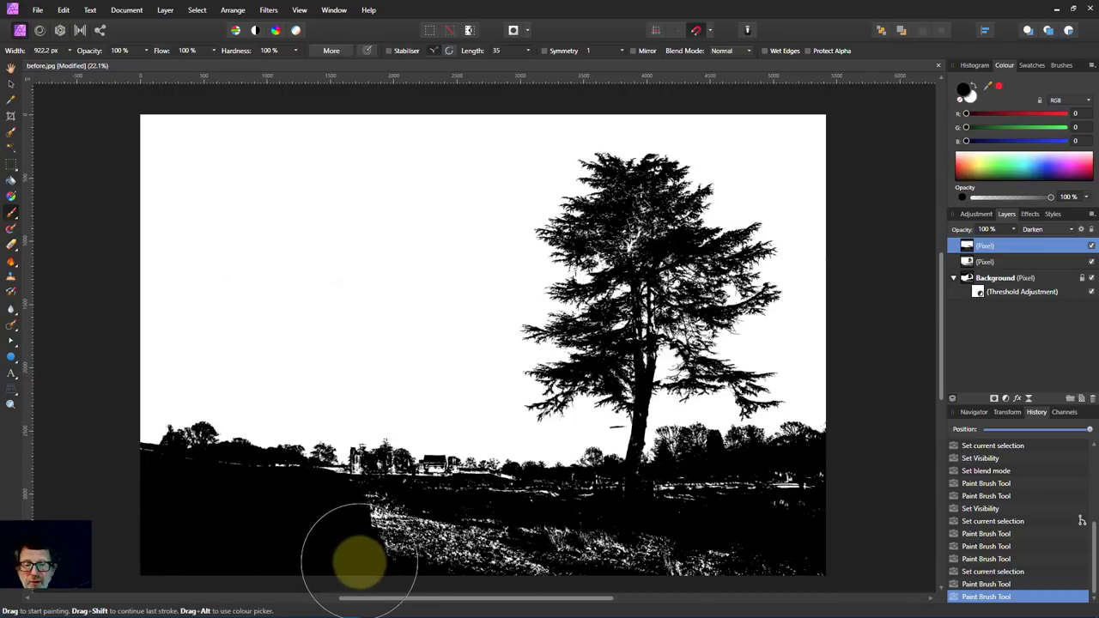
mouse_move(359, 562)
left_mouse_down()
mouse_move(570, 545)
mouse_move(810, 544)
mouse_move(719, 532)
mouse_move(761, 523)
mouse_move(805, 523)
mouse_move(524, 533)
mouse_move(457, 547)
mouse_move(453, 527)
mouse_move(476, 503)
mouse_move(527, 475)
mouse_move(339, 483)
mouse_move(370, 492)
mouse_move(331, 477)
mouse_move(400, 466)
mouse_move(273, 474)
mouse_move(140, 456)
left_mouse_up()
key("bracketleft")
key("bracketleft")
mouse_move(608, 546)
left_mouse_down()
mouse_move(537, 536)
mouse_move(564, 535)
left_mouse_up()
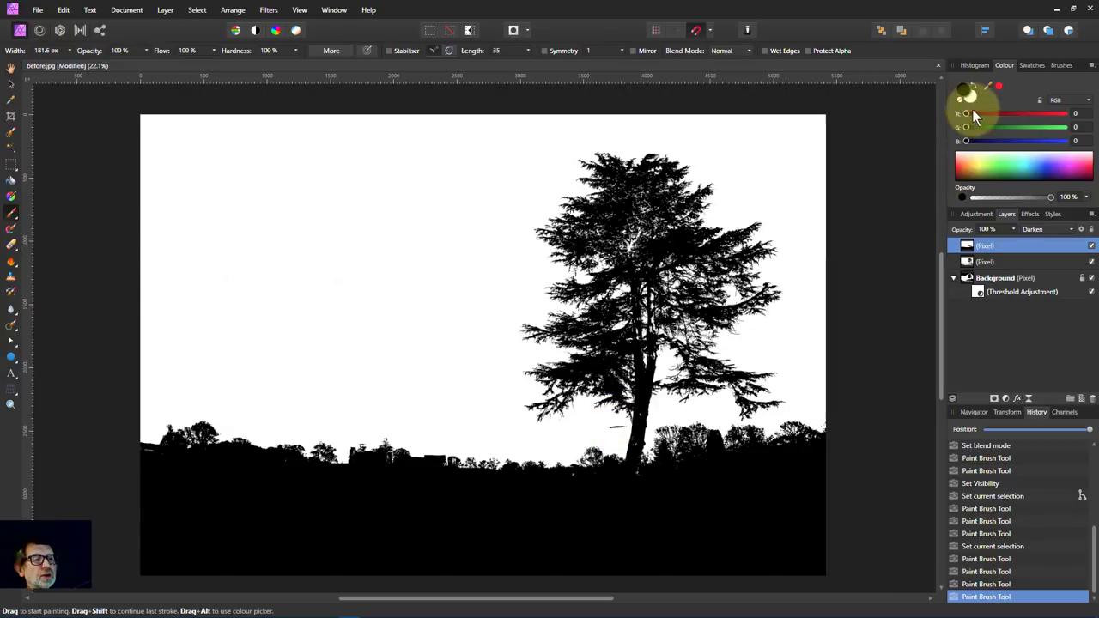
After a small white touch-up, merge the top threshold layer down and rasterise it to a mask
left_click(968, 95)
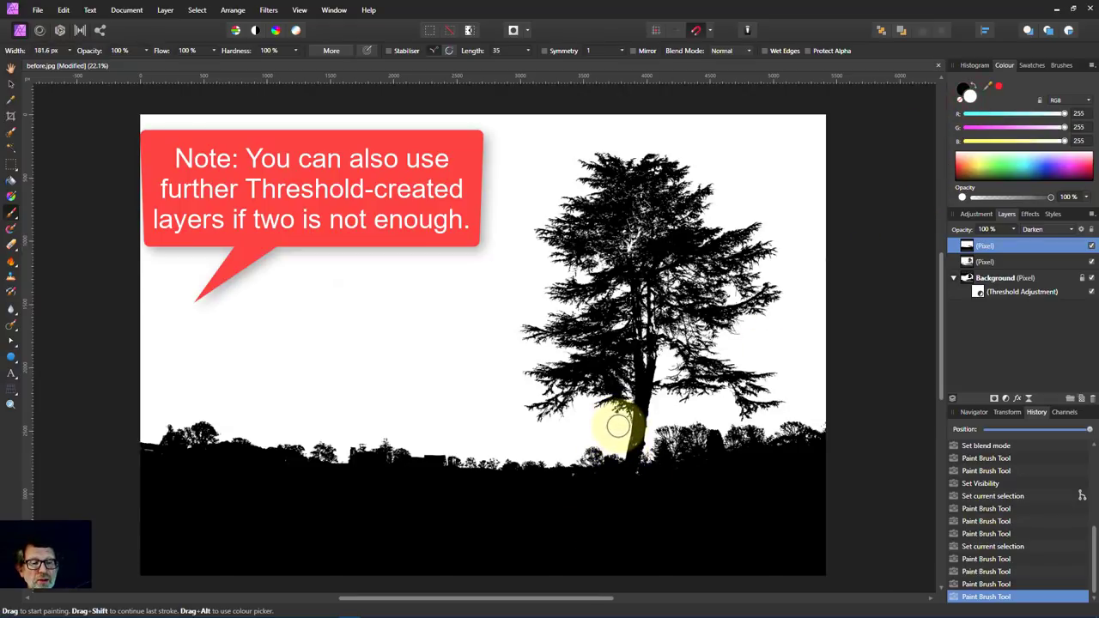
left_click_drag(616, 426, 606, 422)
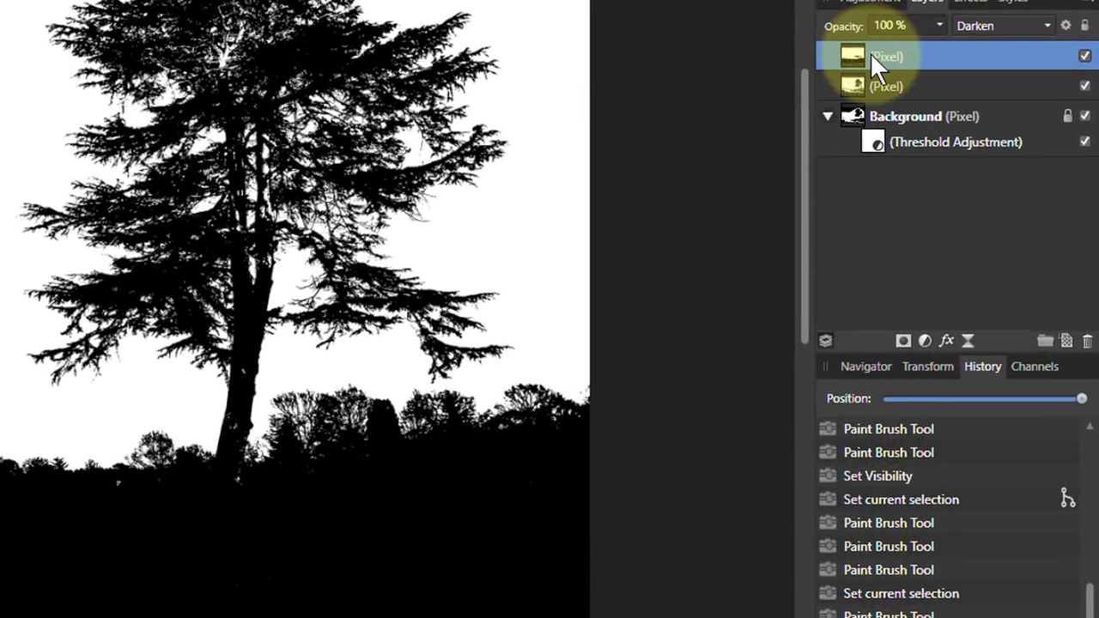
right_click(870, 53)
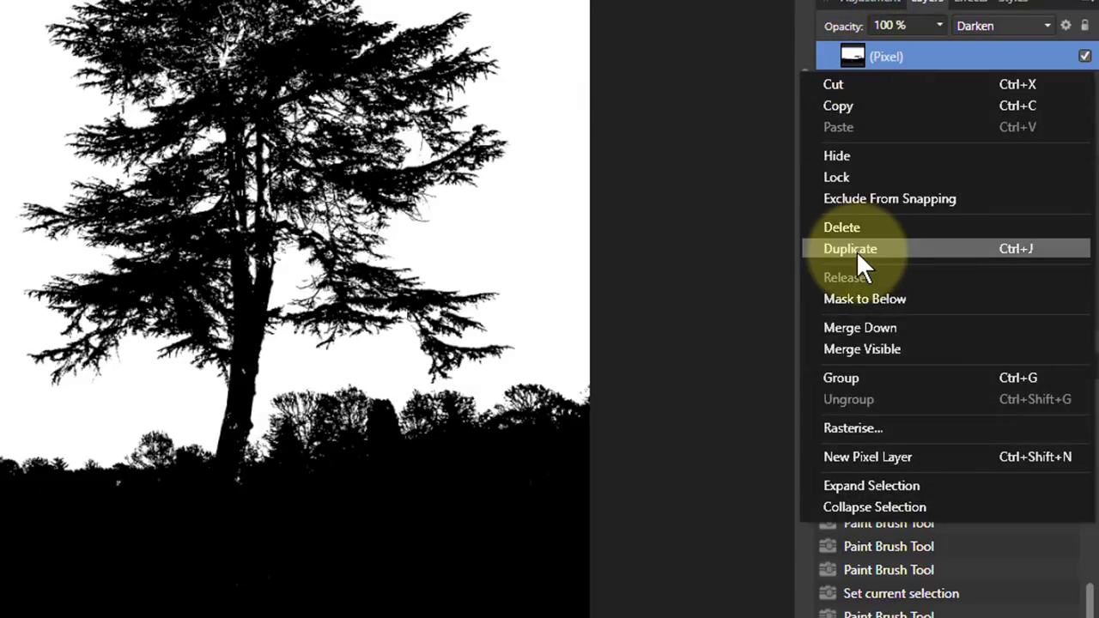
left_click(854, 327)
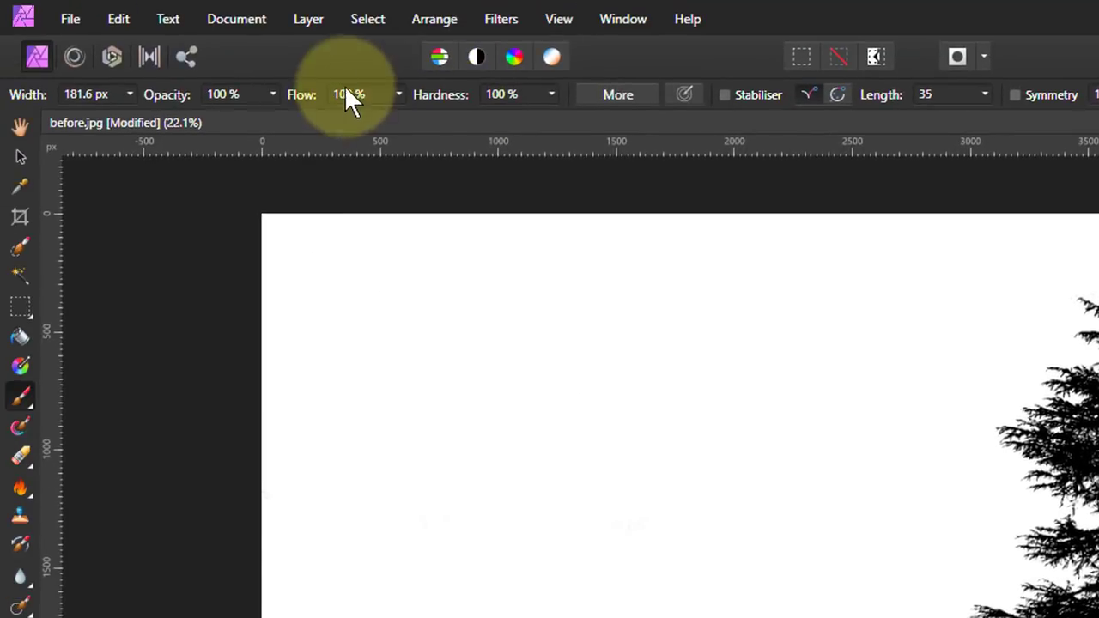
left_click(314, 23)
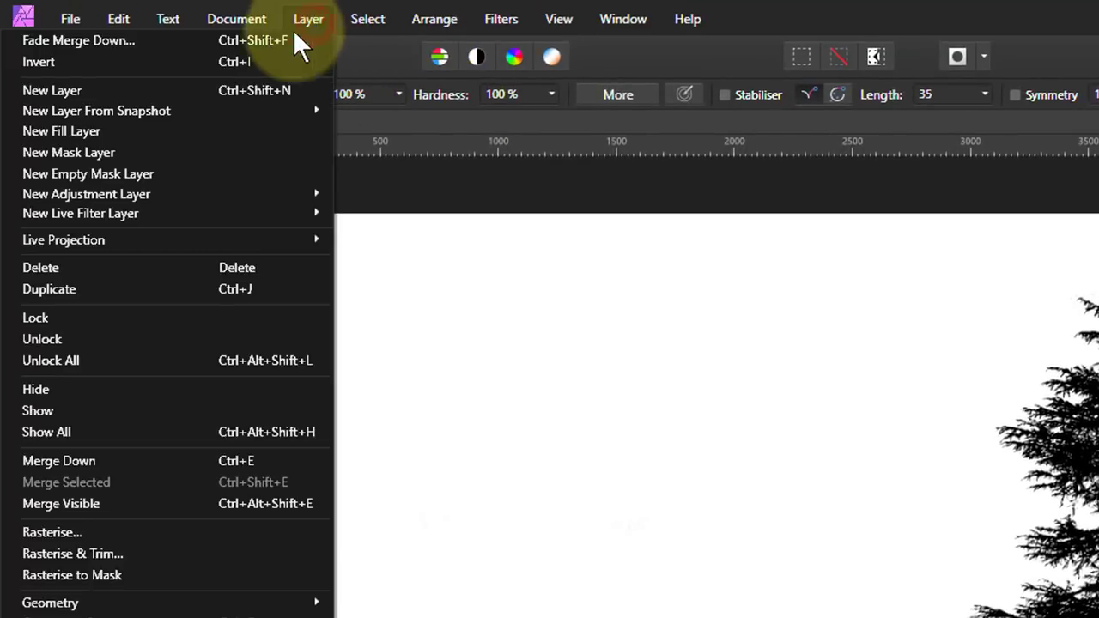
left_click(175, 575)
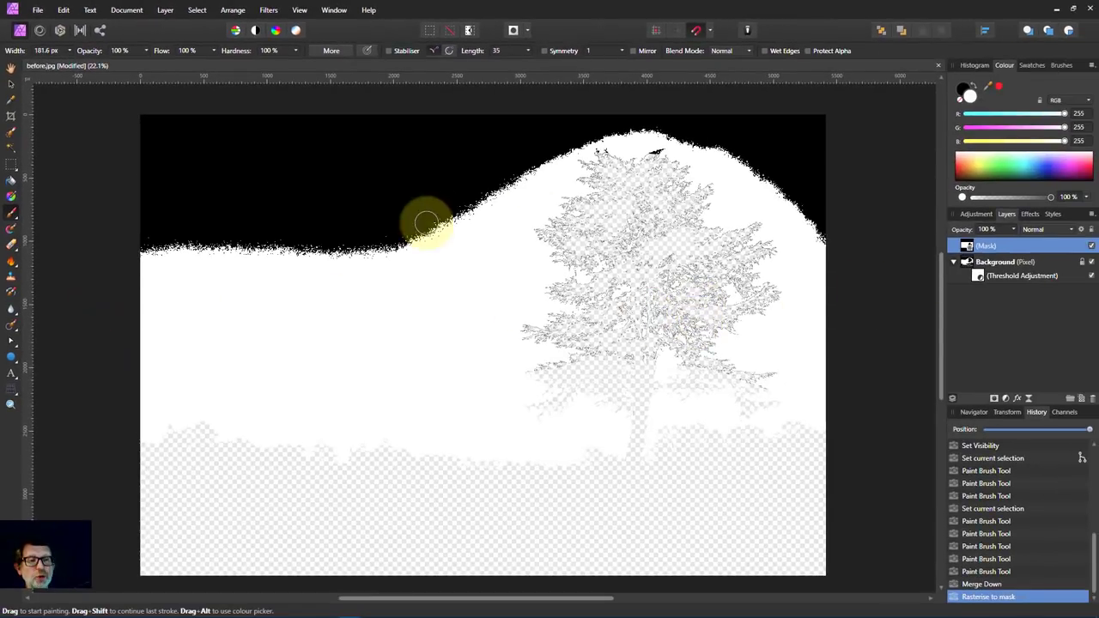
Delete the Threshold adjustment and invert the mask with Ctrl+I so the sky becomes transparent
left_click(980, 271)
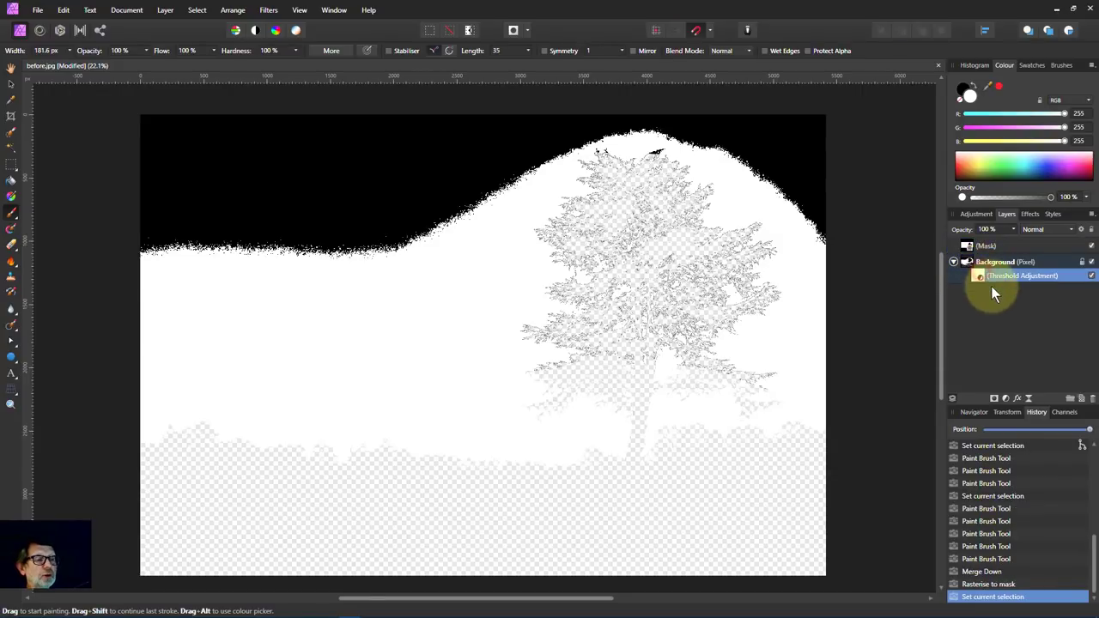
right_click(980, 276)
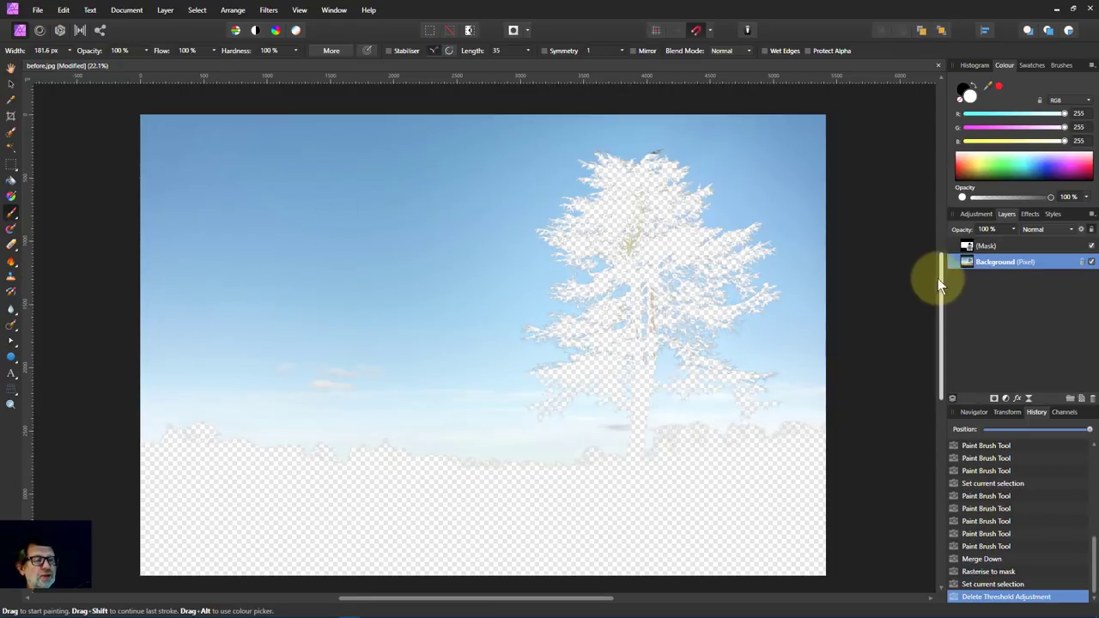
left_click(965, 249)
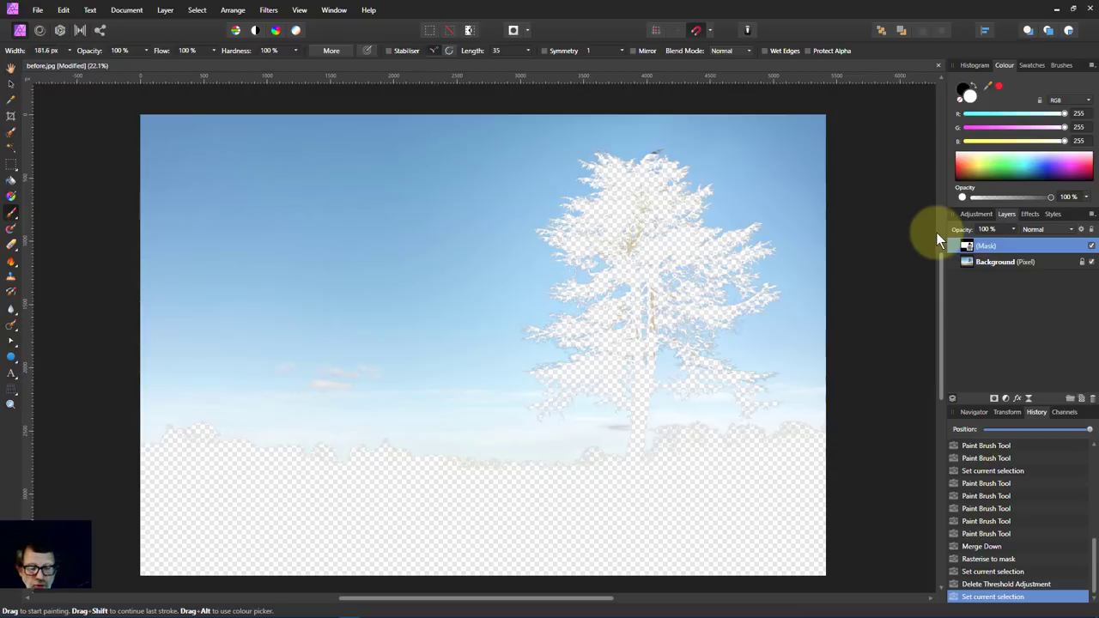
key("ctrl+i")
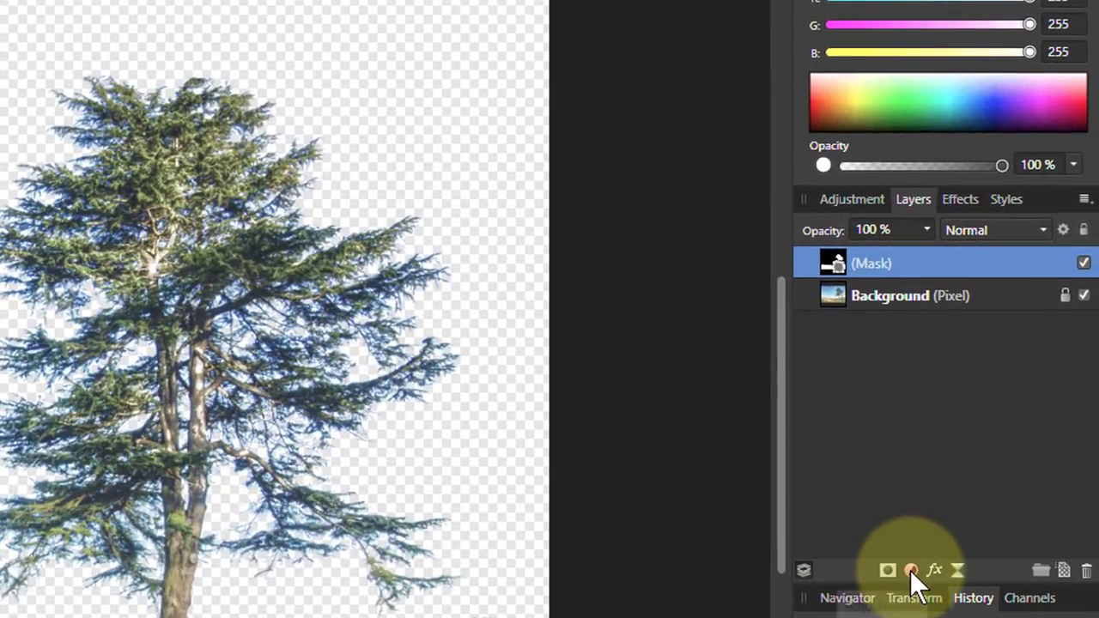
Add a Curves adjustment tied to the tree mask and pull its midpoint down to darken the ground
left_click(1006, 398)
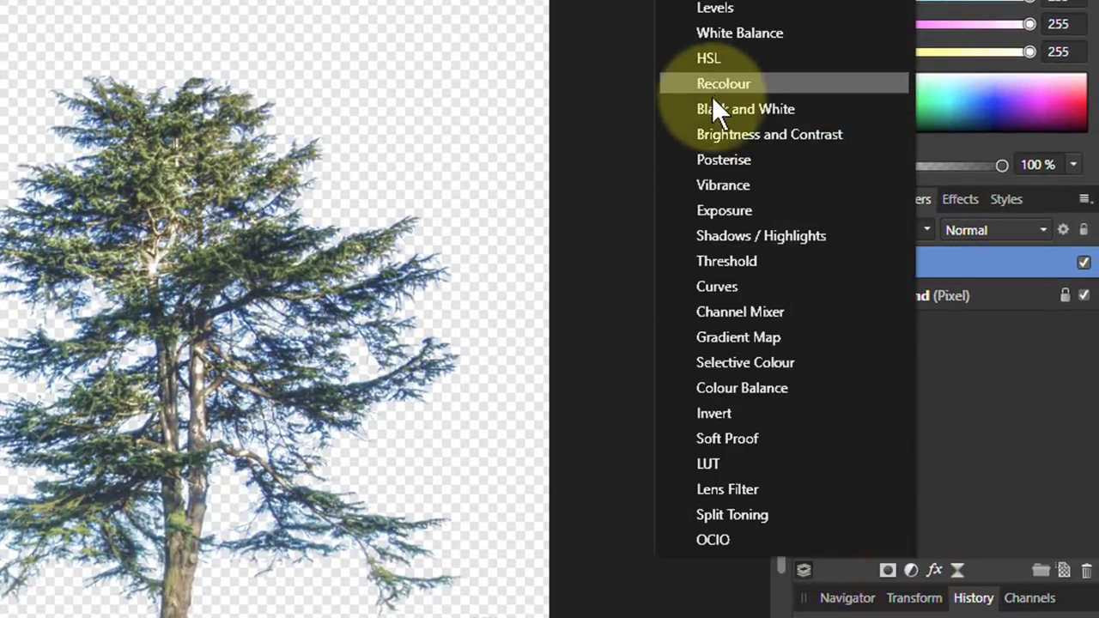
left_click(716, 288)
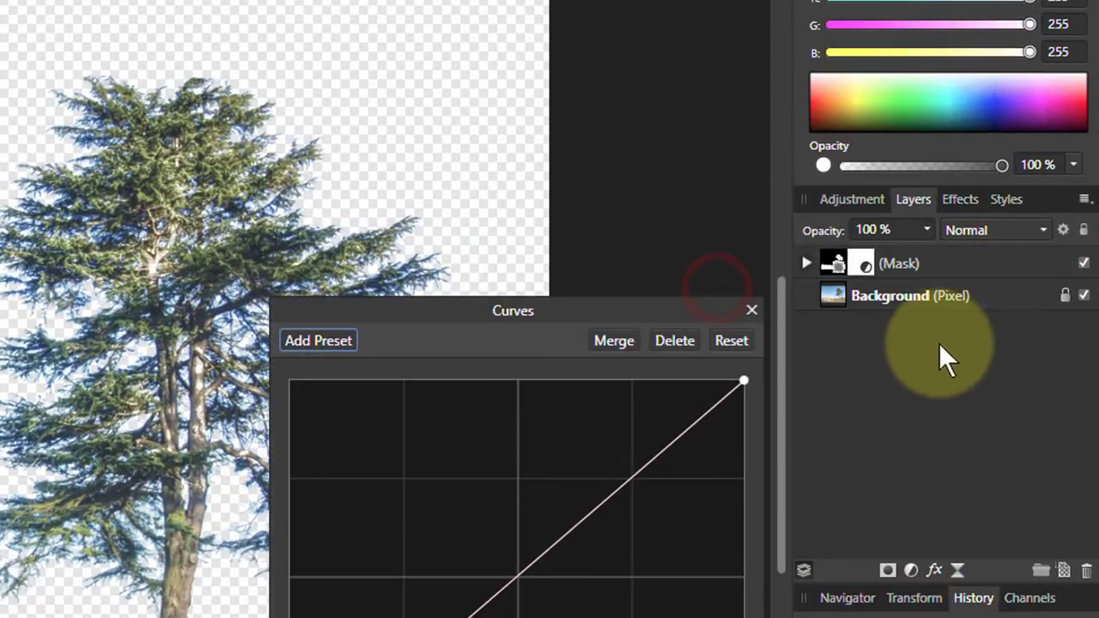
left_click(806, 263)
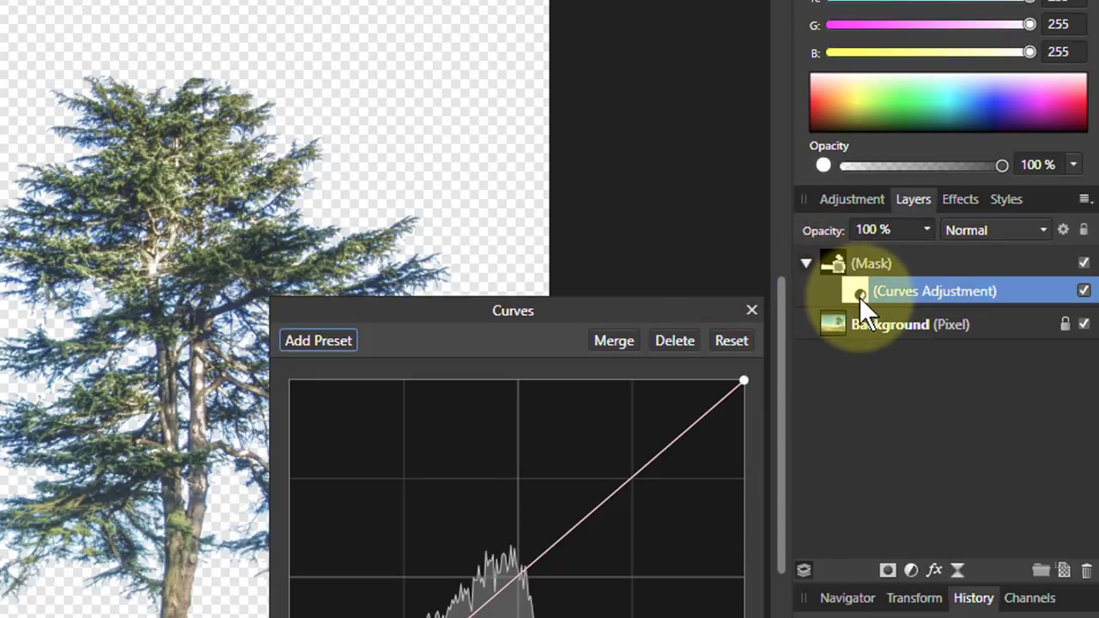
left_click_drag(861, 292, 842, 265)
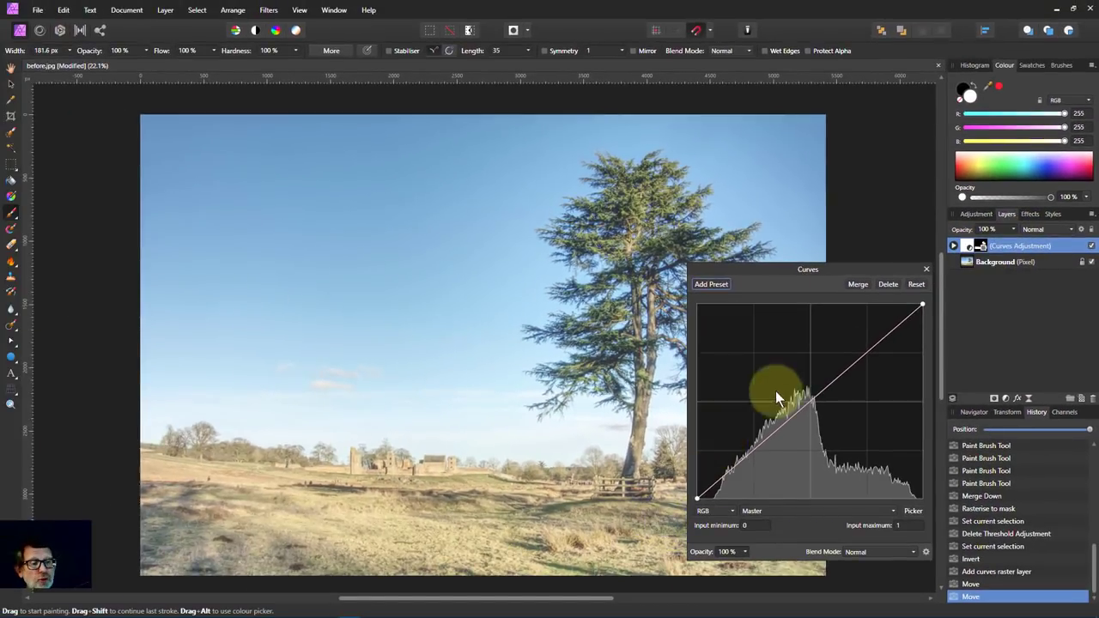
left_click_drag(808, 401, 830, 423)
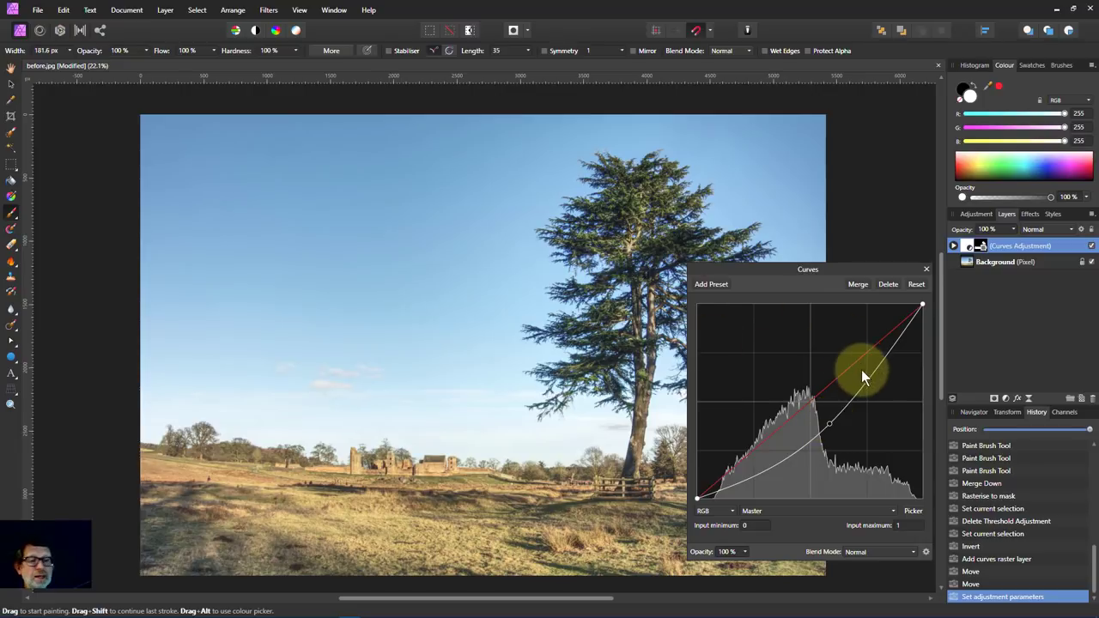